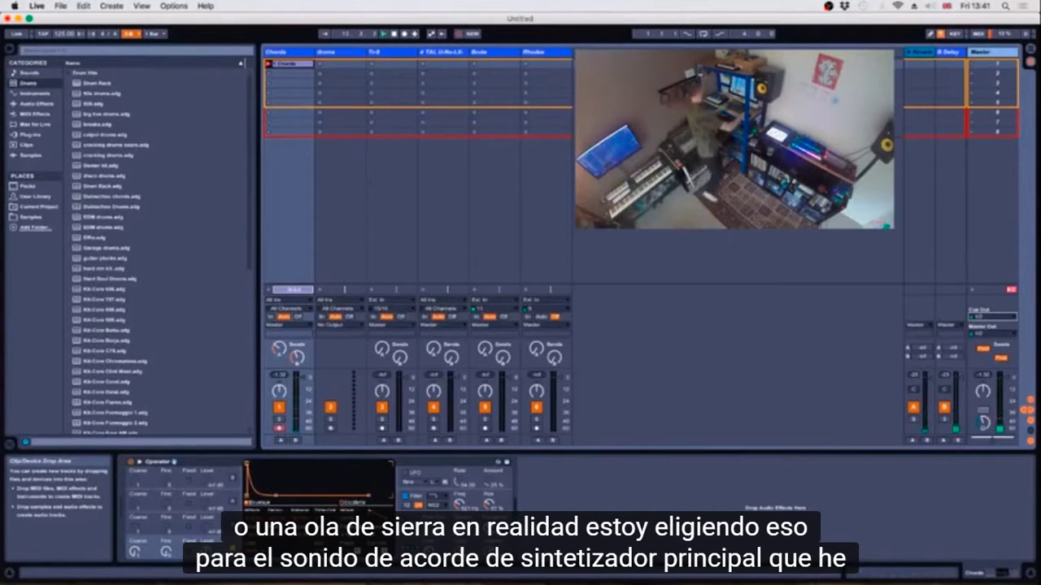
# - Show the Chords clip's notes in the MIDI note editor
pyautogui.press('super+shift+k')
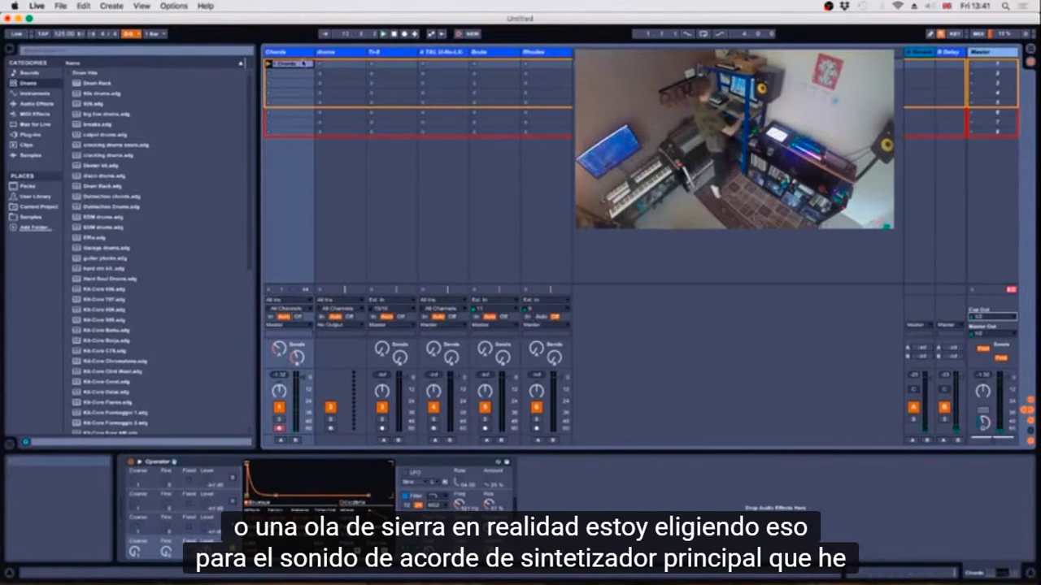
pyautogui.hotkey('shift', 'Tab')
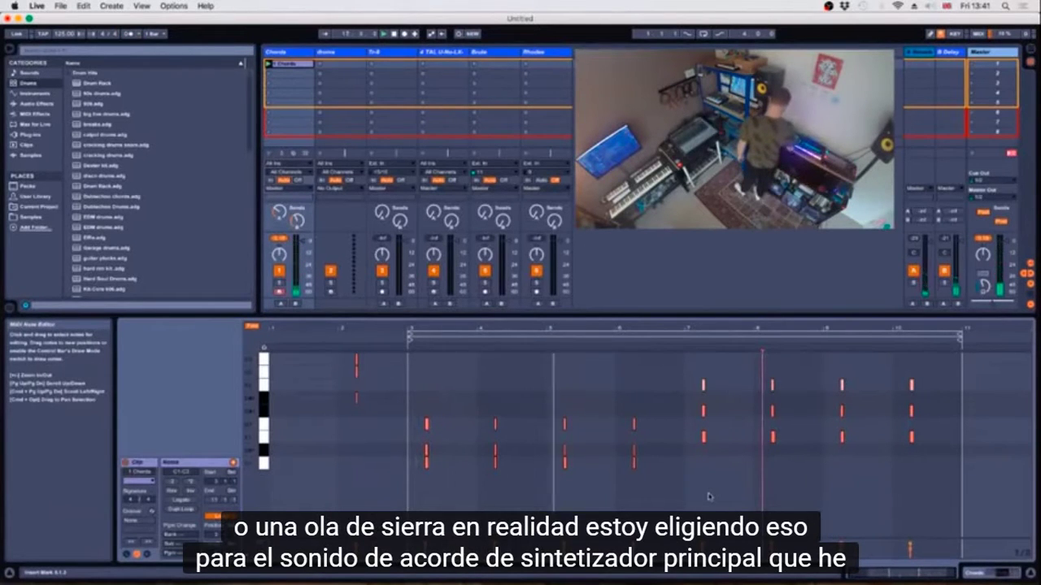
# - Display the B Delay return track's effect chain and select the first clip slot of the Tr-8 track
pyautogui.press('Right')
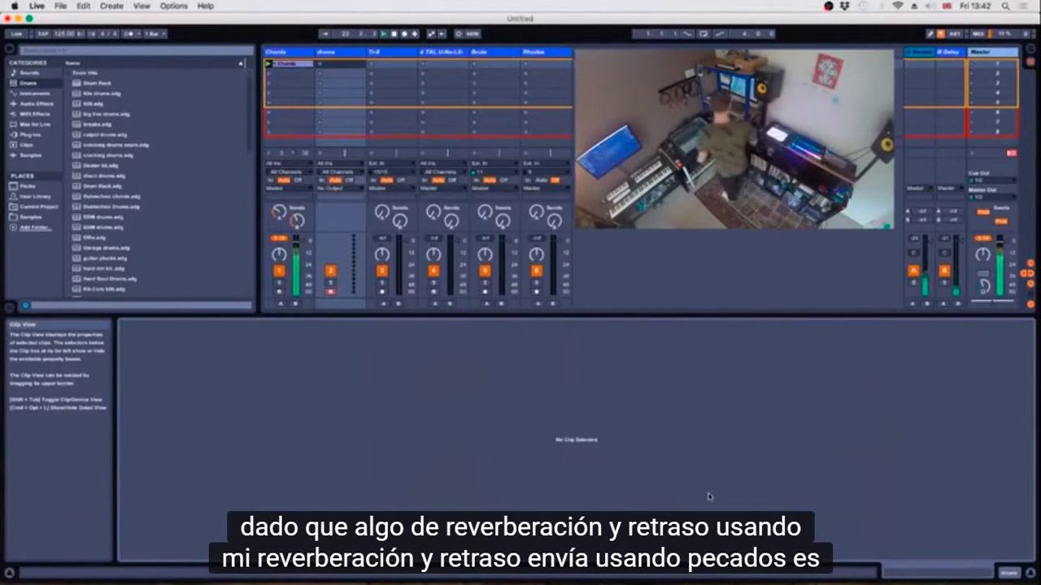
pyautogui.click(974, 63)
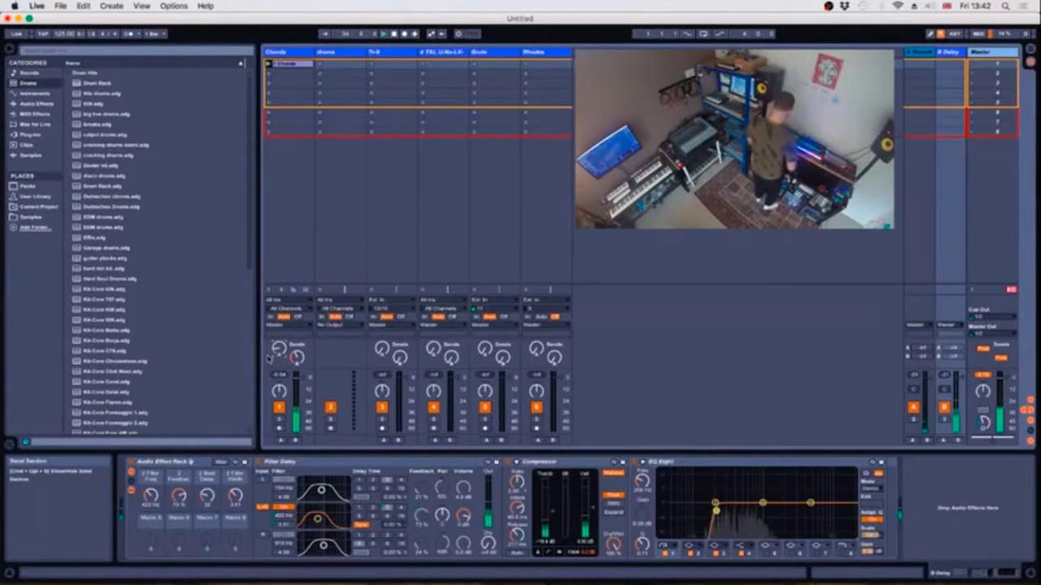
pyautogui.press('Right')
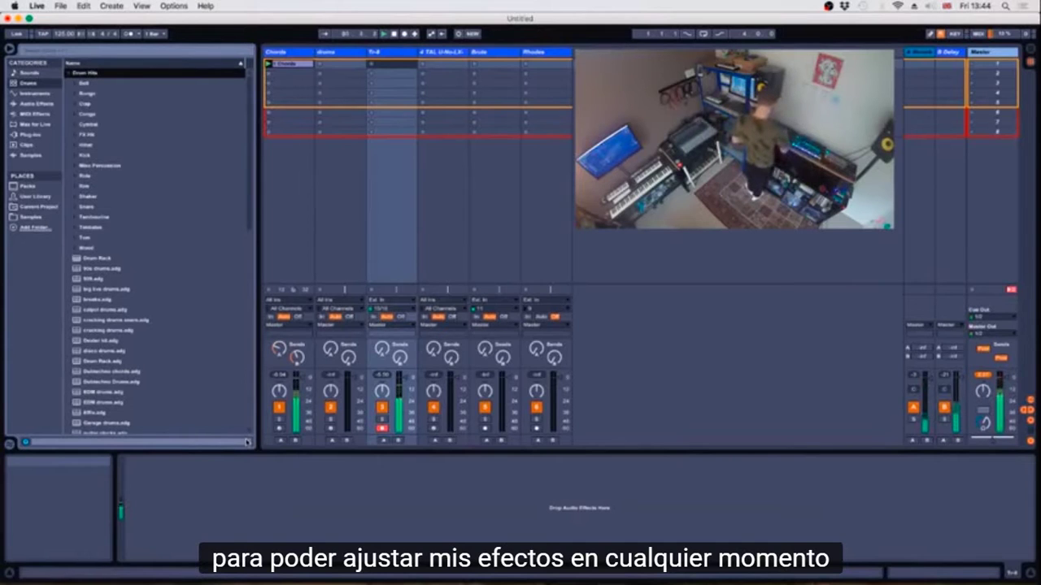
# - Delete the two middle notes from the clip on the TAL U-No-LX track
pyautogui.click(444, 52)
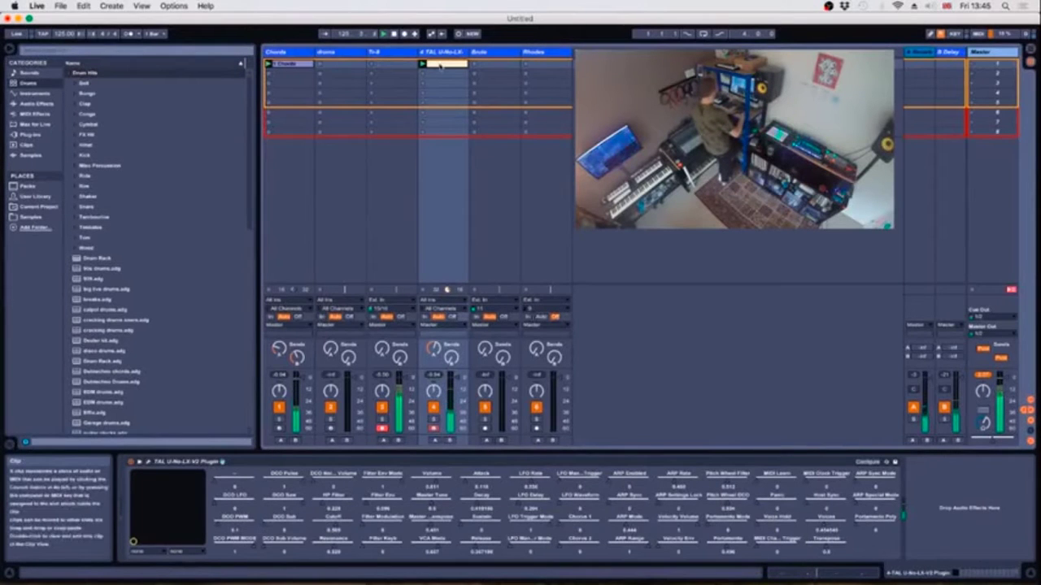
pyautogui.doubleClick(440, 65)
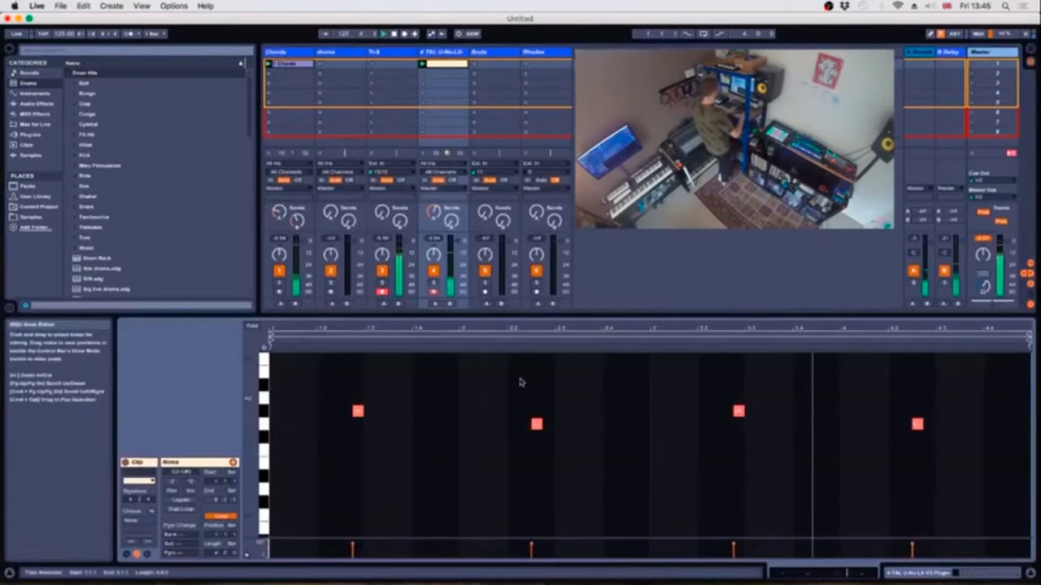
pyautogui.moveTo(520, 382); pyautogui.dragTo(757, 485)
pyautogui.press('Delete')
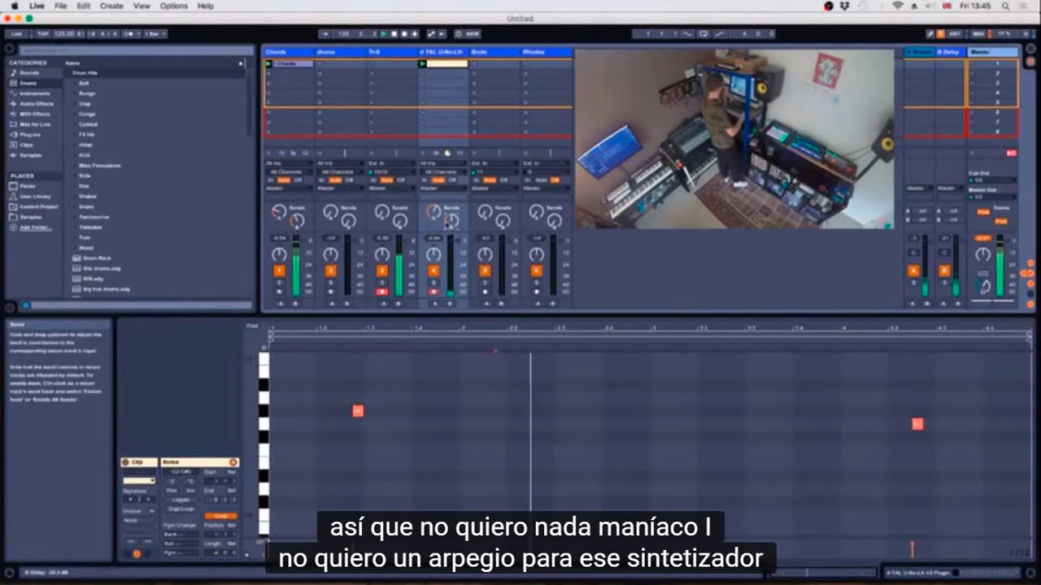
# - In the TAL U-No-LX synth, lower the VCF frequency slightly and raise the DCO noise to about two thirds, then close the plug-in window
pyautogui.doubleClick(448, 52)
pyautogui.click(148, 462)
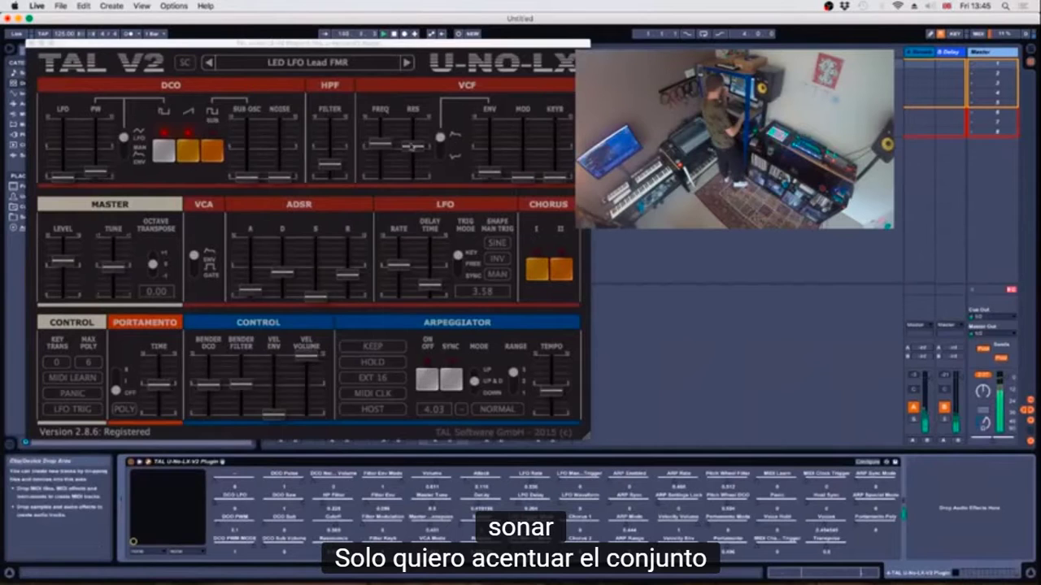
pyautogui.moveTo(382, 147); pyautogui.dragTo(382, 160)
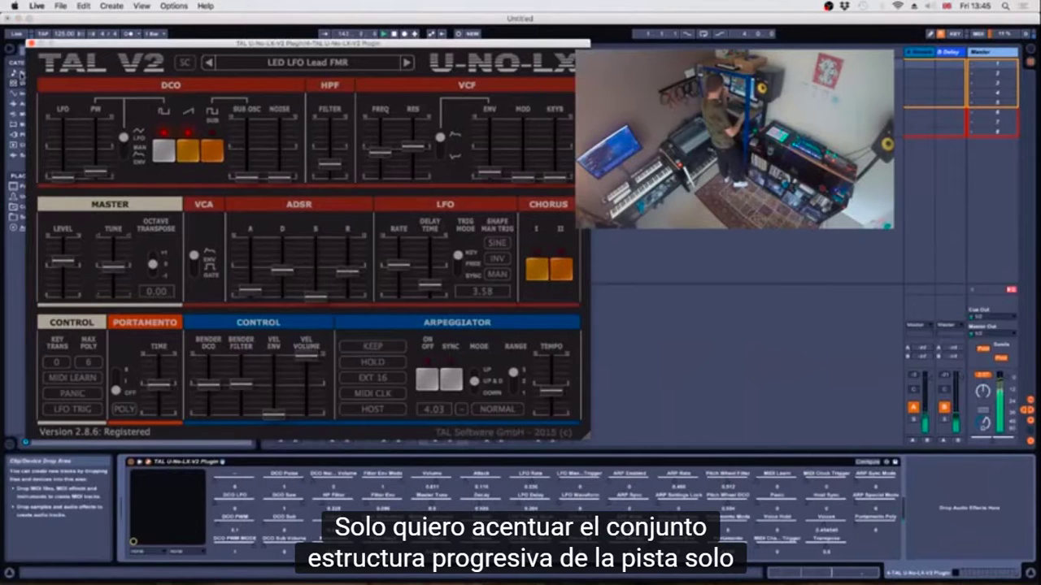
pyautogui.moveTo(278, 173); pyautogui.dragTo(285, 140)
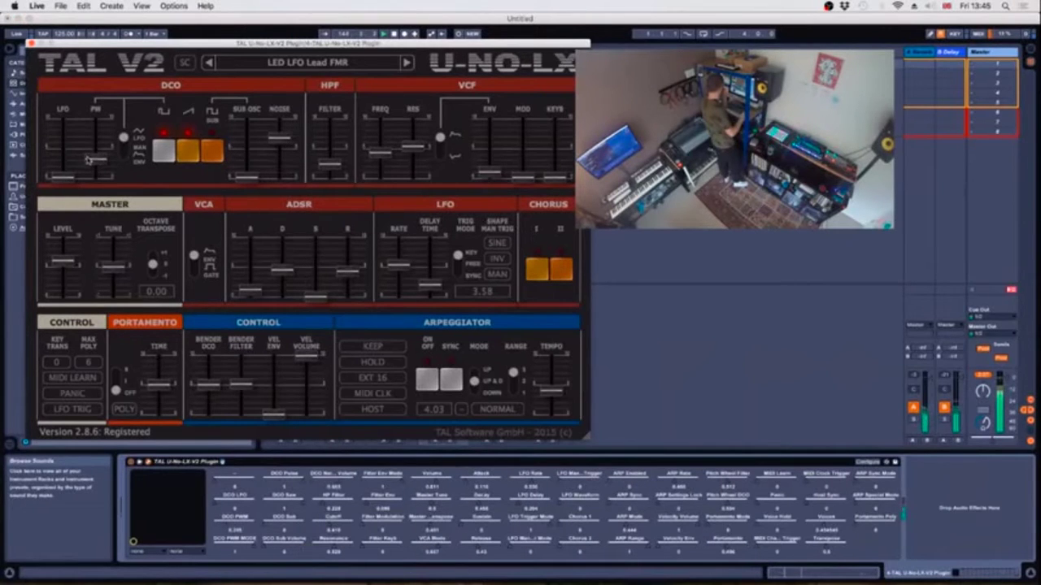
pyautogui.press('super+alt+p')
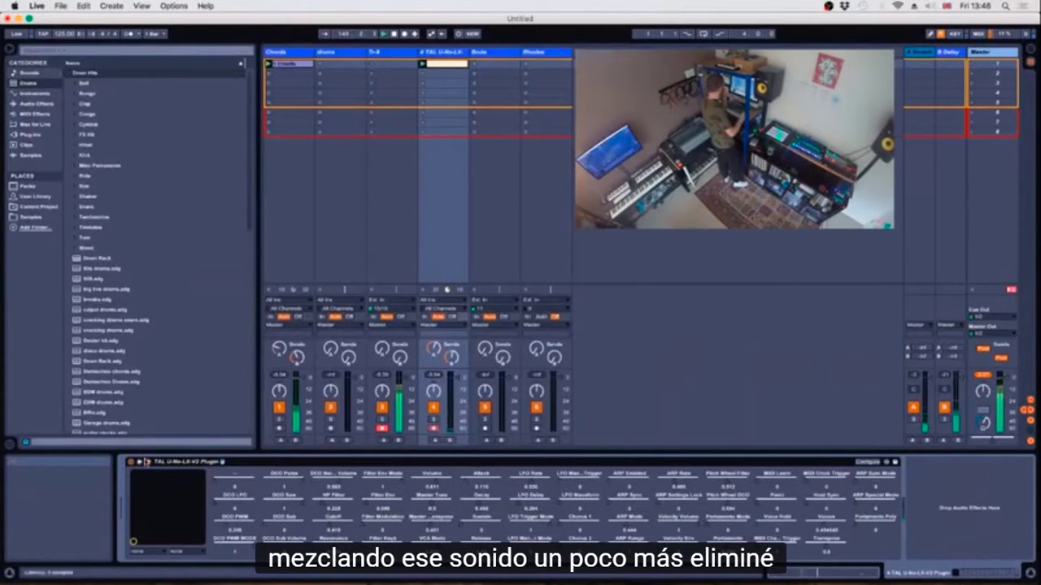
pyautogui.click(147, 462)
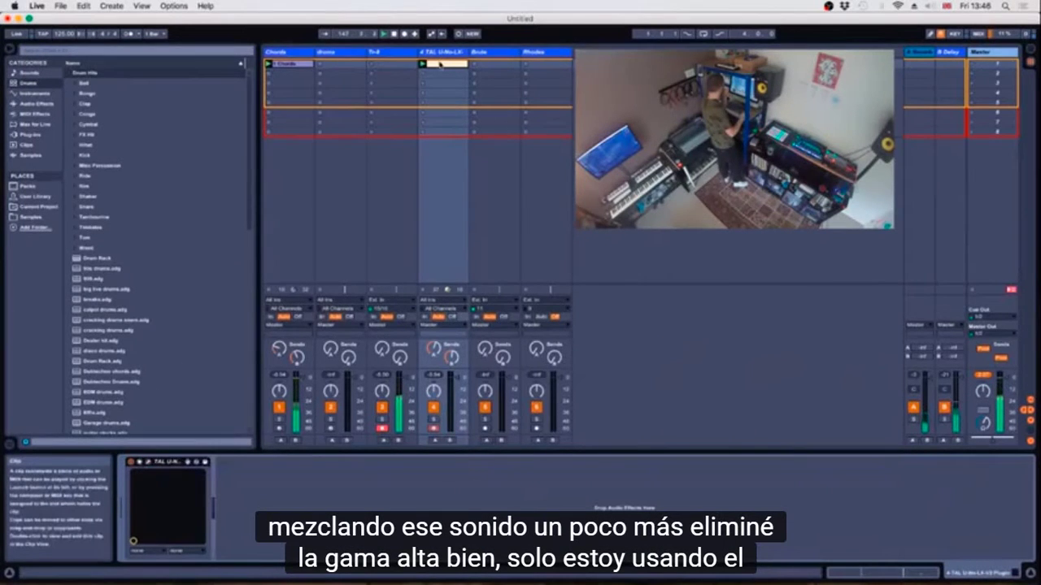
# - Add a C2 note in bar 2 and a C#2 note in bar 3 of the TAL U-No-LX clip
pyautogui.doubleClick(440, 65)
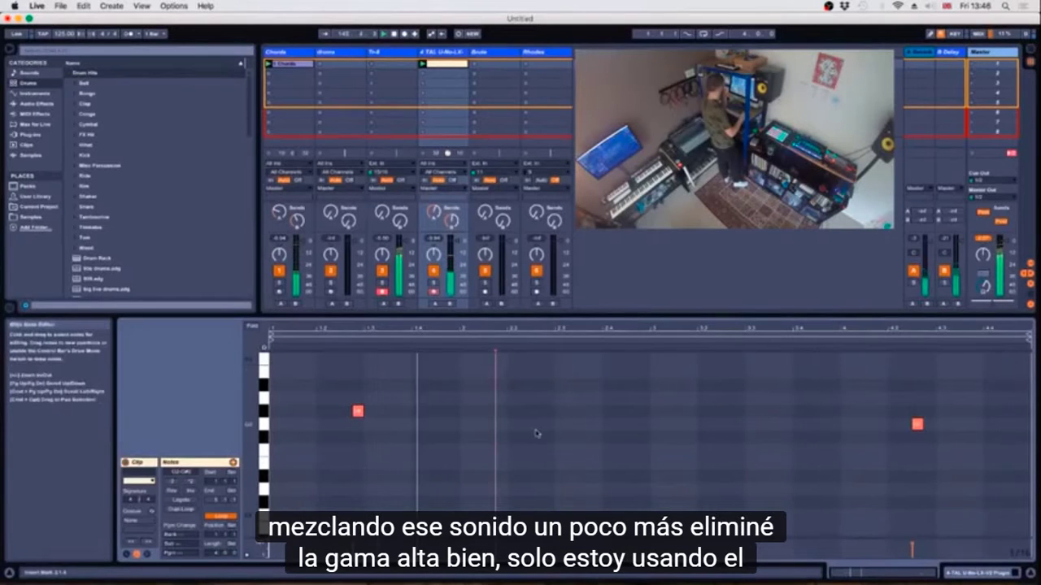
pyautogui.doubleClick(537, 424)
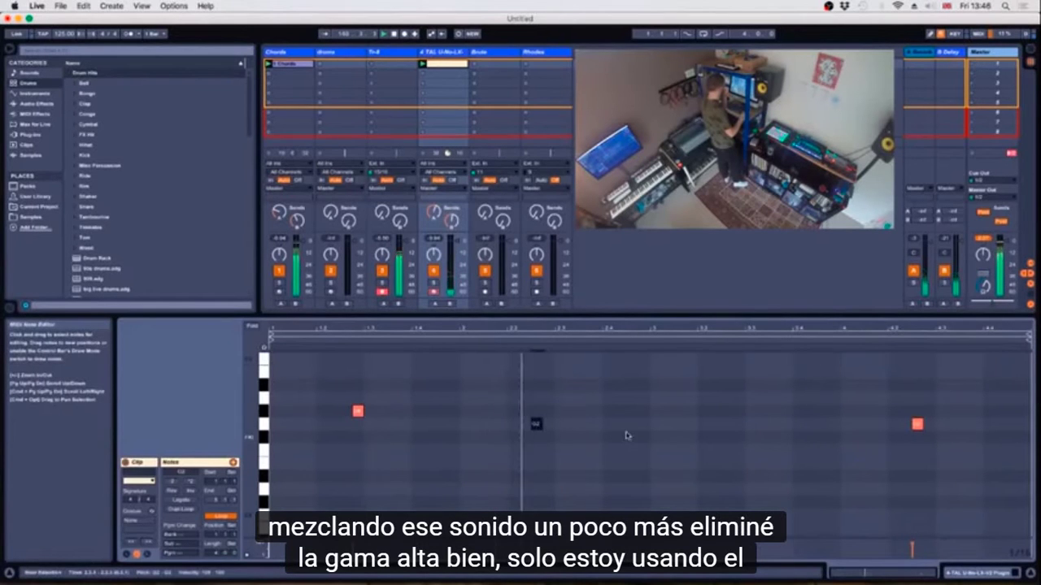
pyautogui.doubleClick(702, 399)
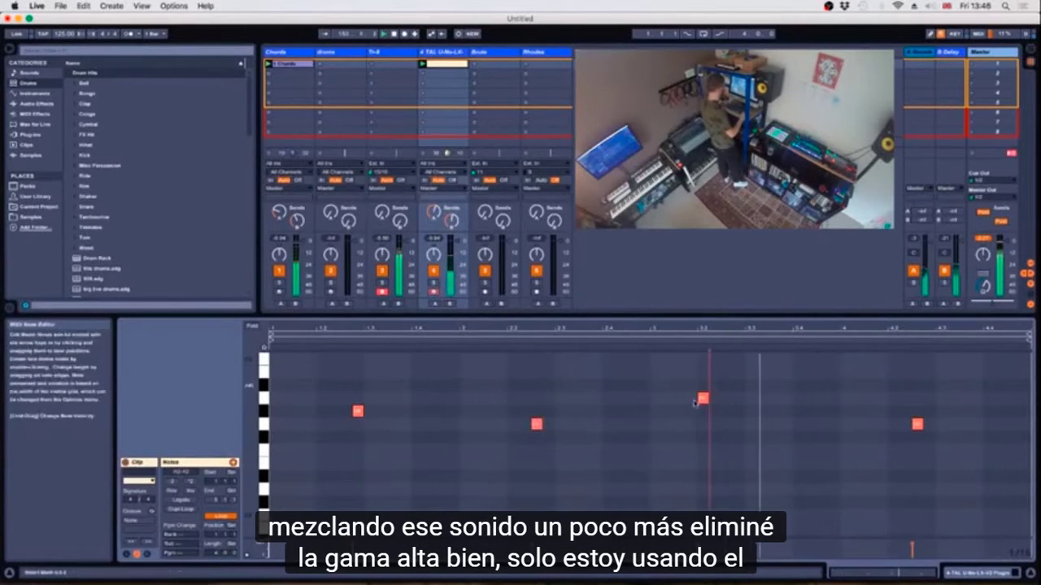
pyautogui.moveTo(702, 398); pyautogui.dragTo(703, 411)
pyautogui.press('Right')
pyautogui.press('Right')
pyautogui.press('Right')
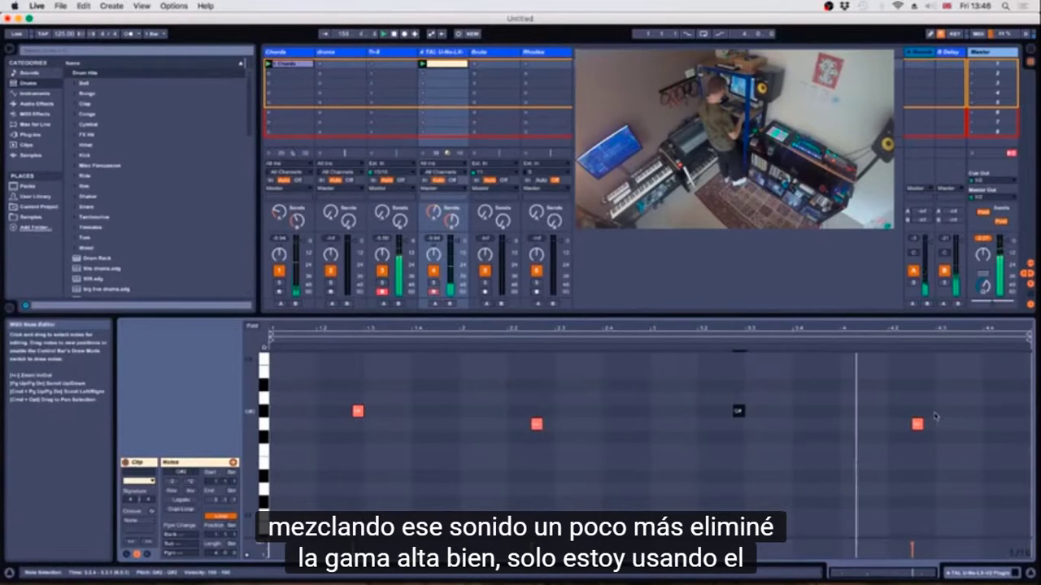
pyautogui.scroll(2, 878, 399)
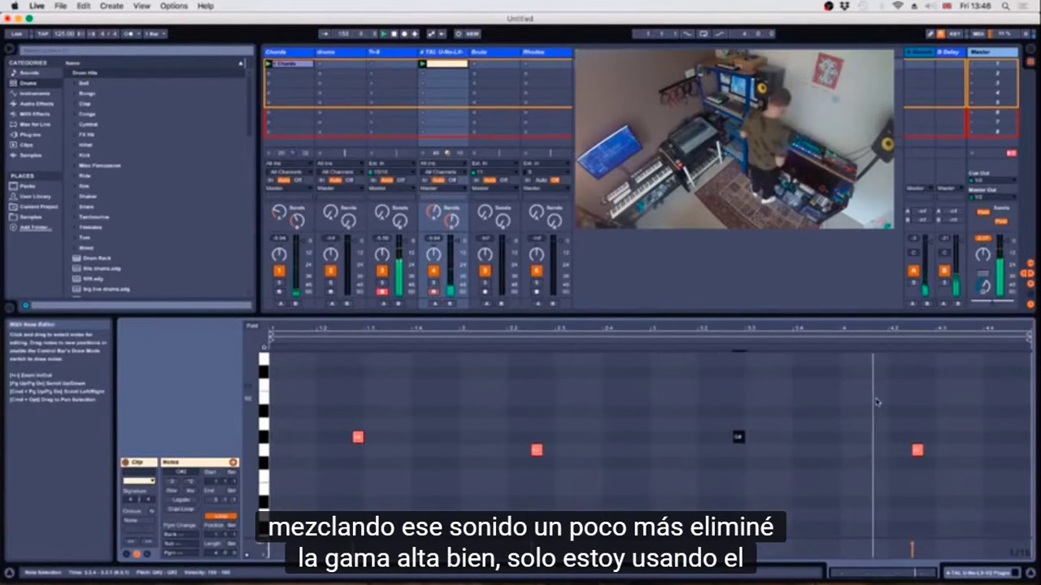
# - Move the selection to the first clip slot of the drums track
pyautogui.press('Right')
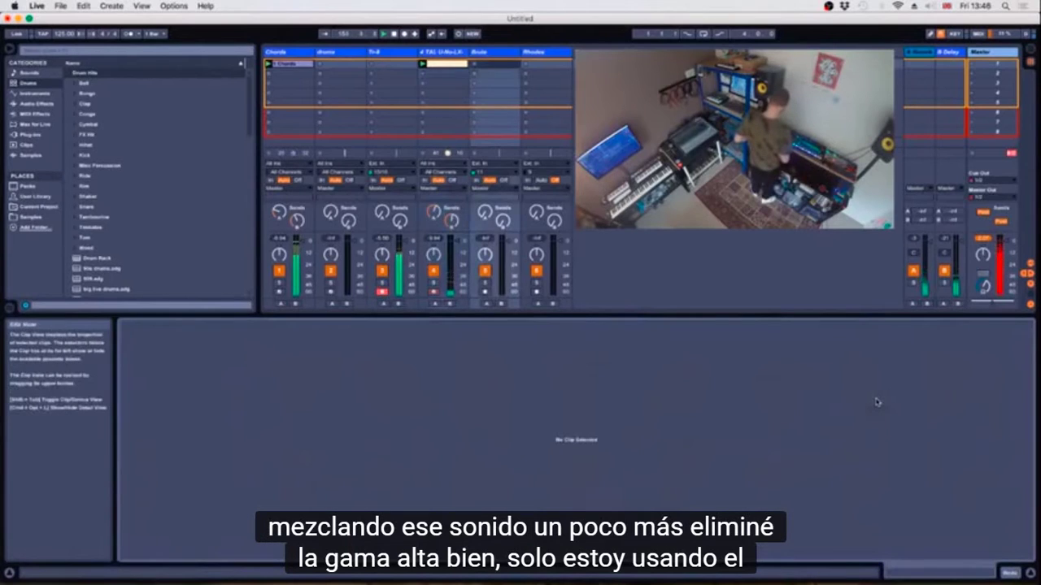
pyautogui.press('Left')
pyautogui.press('Left')
pyautogui.press('Left')
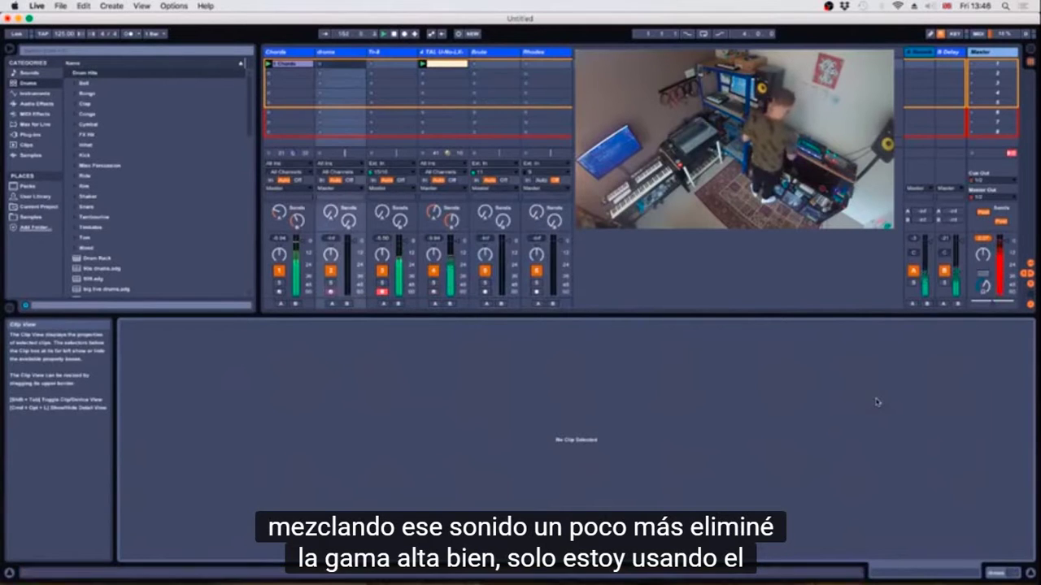
pyautogui.press('q')
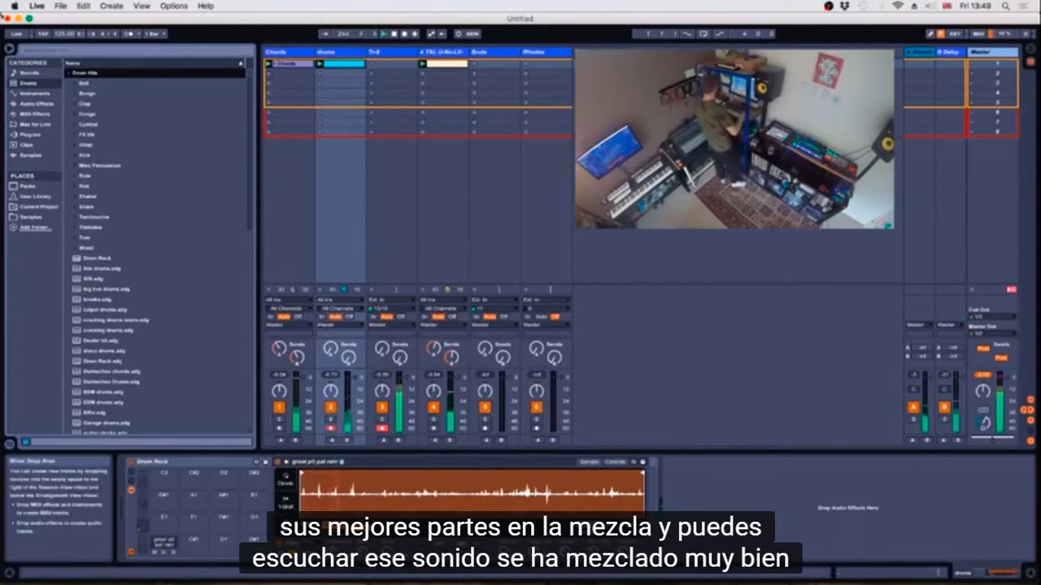
# - Add an EQ Eight audio effect to the drums track after the rain sample's Drum Rack
pyautogui.click(35, 114)
pyautogui.click(35, 104)
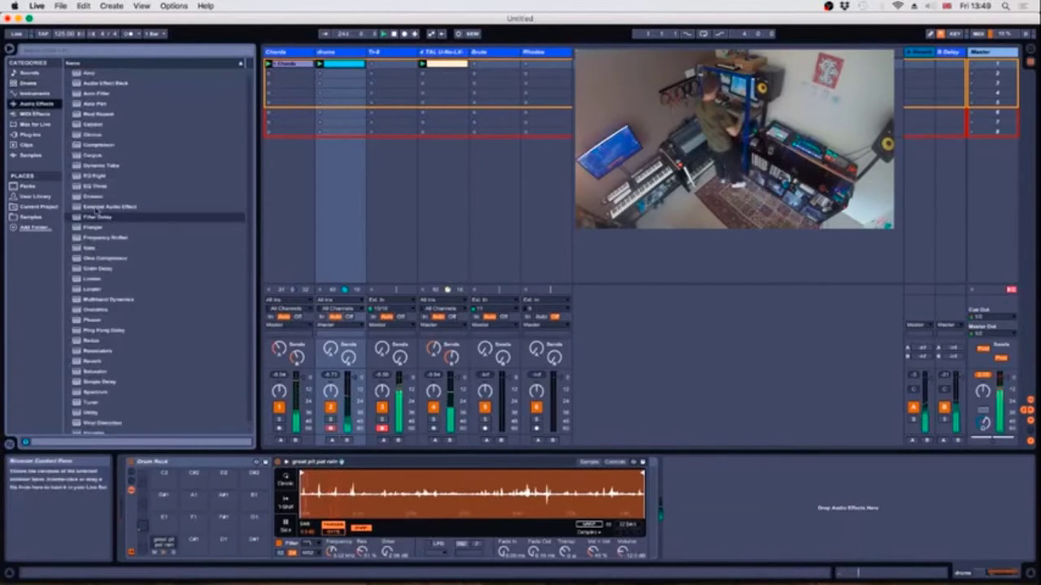
pyautogui.moveTo(101, 175); pyautogui.dragTo(650, 510)
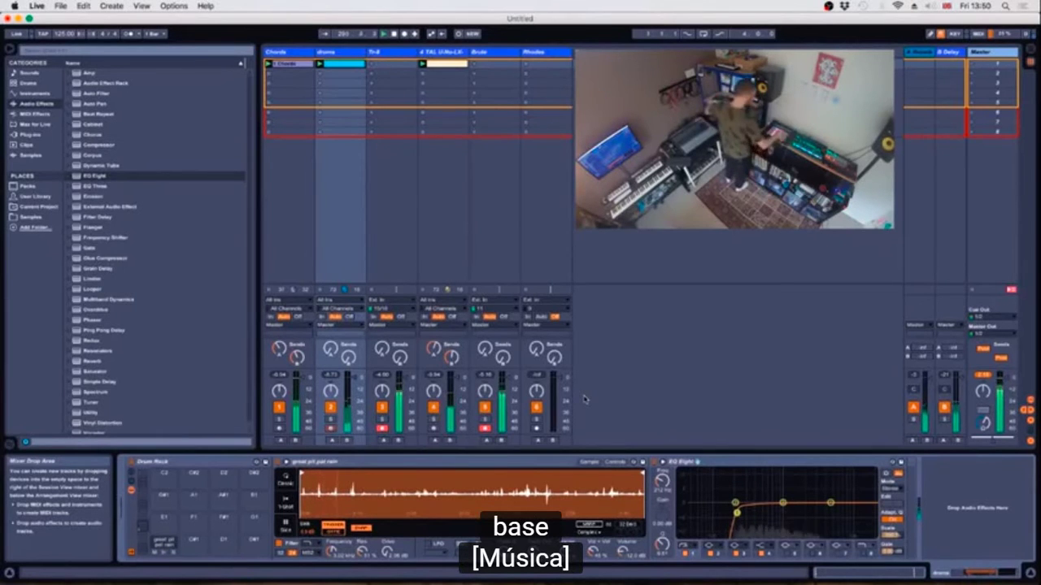
# - Select the Brute track that holds the recorded bass clip
pyautogui.press('Right')
pyautogui.press('Right')
pyautogui.press('Right')
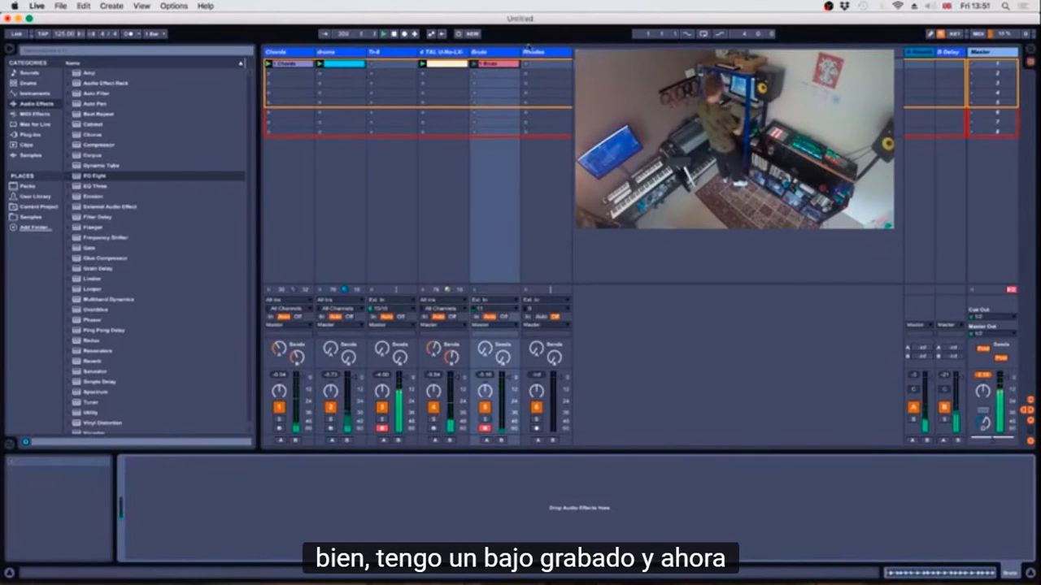
pyautogui.click(524, 52)
pyautogui.click(493, 52)
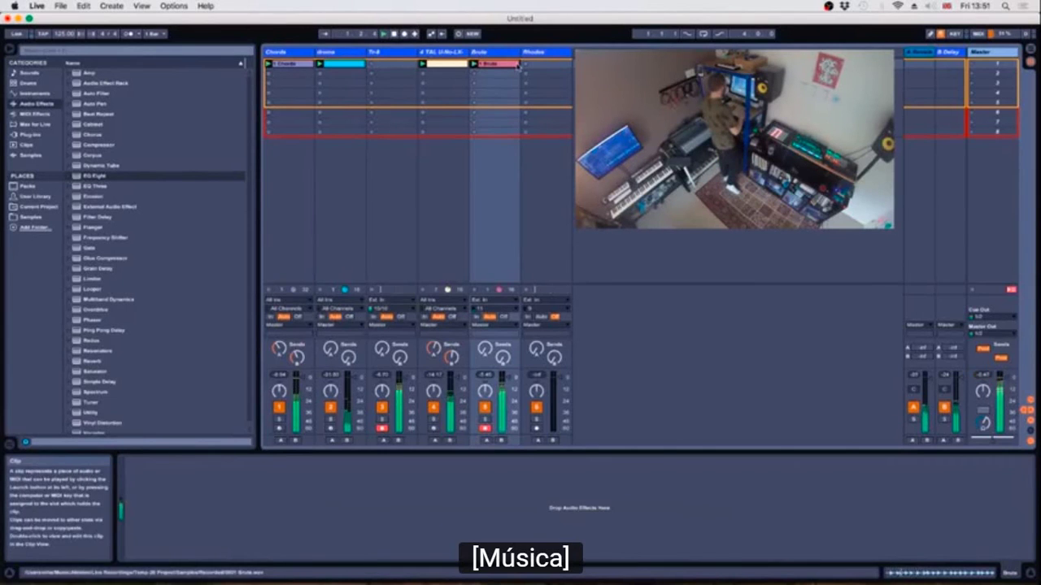
# - Open the Brute clip's waveform and try its start at the first bass transient, then return it to the clip's beginning
pyautogui.hotkey('shift', 'Tab')
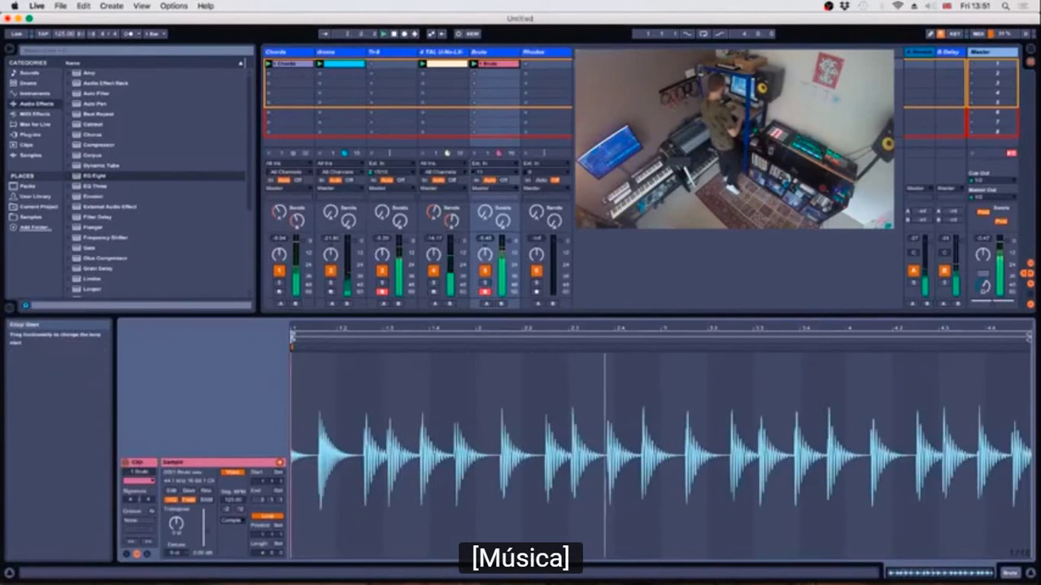
pyautogui.moveTo(294, 332); pyautogui.dragTo(319, 335)
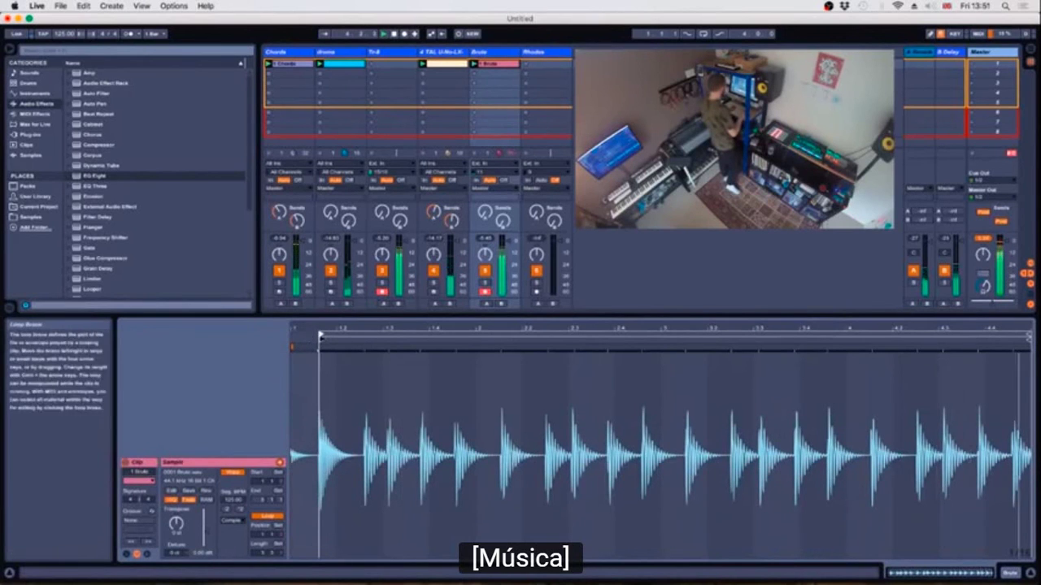
pyautogui.moveTo(319, 333); pyautogui.dragTo(292, 334)
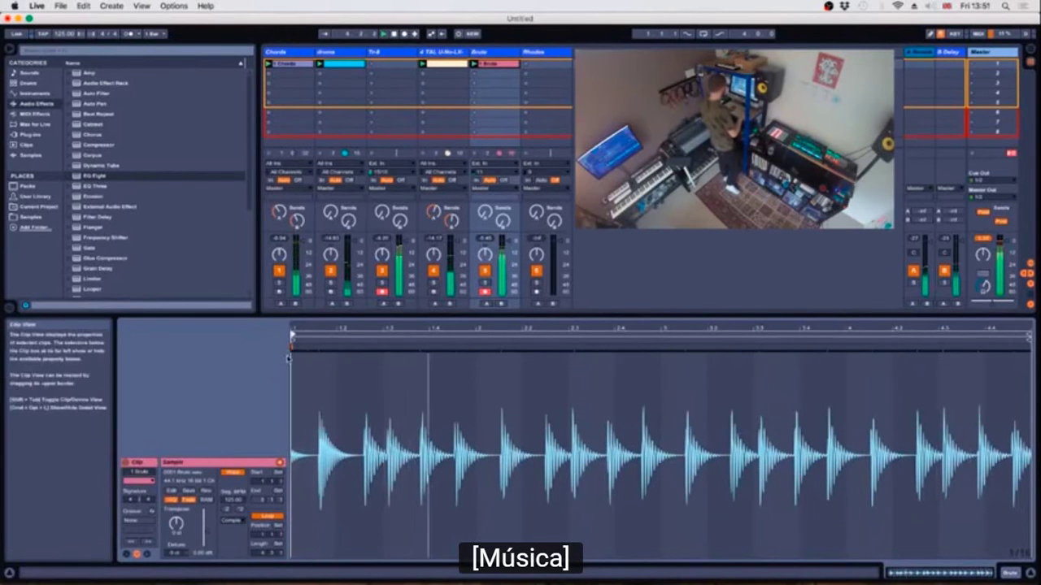